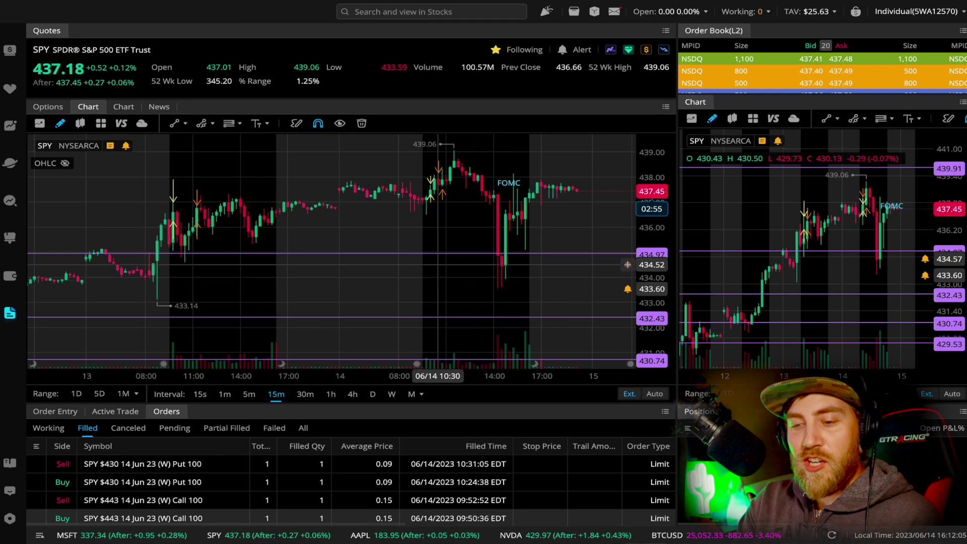
- Pan the 15-minute SPY chart to the recent sessions and the 439.91 level, then switch to 1-minute candles
{"action": "left_click_drag", "start_coordinate": [386, 247], "coordinate": [386, 268]}
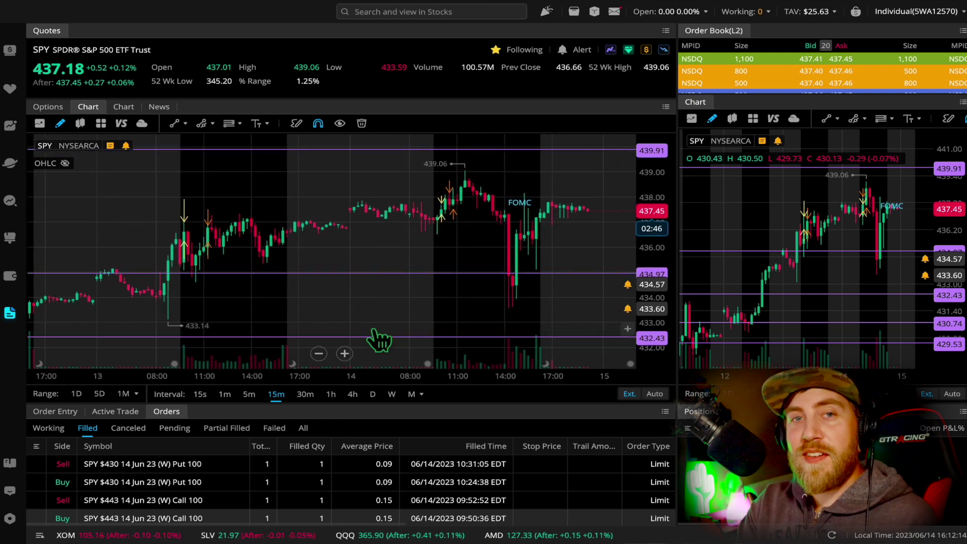
{"action": "left_click_drag", "start_coordinate": [405, 304], "coordinate": [379, 301]}
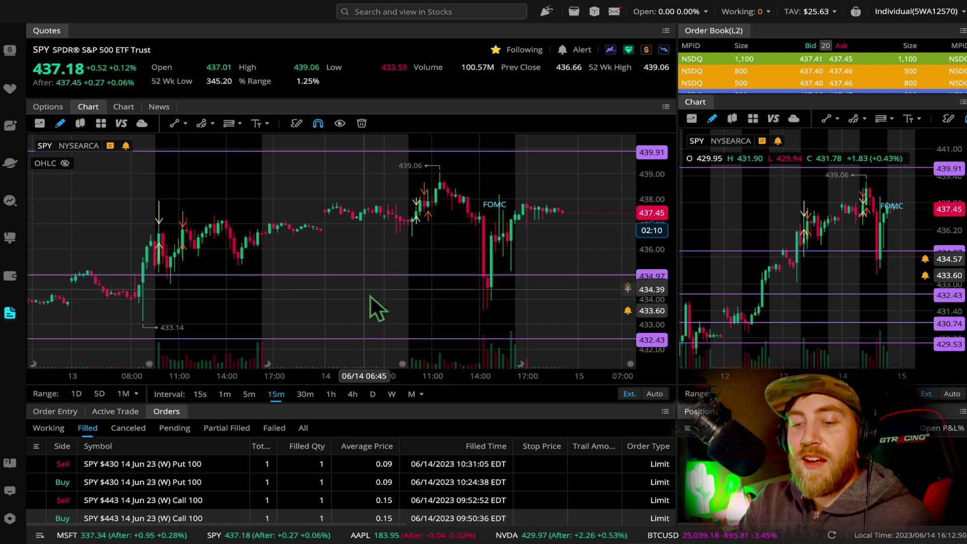
{"action": "left_click_drag", "start_coordinate": [363, 301], "coordinate": [368, 299]}
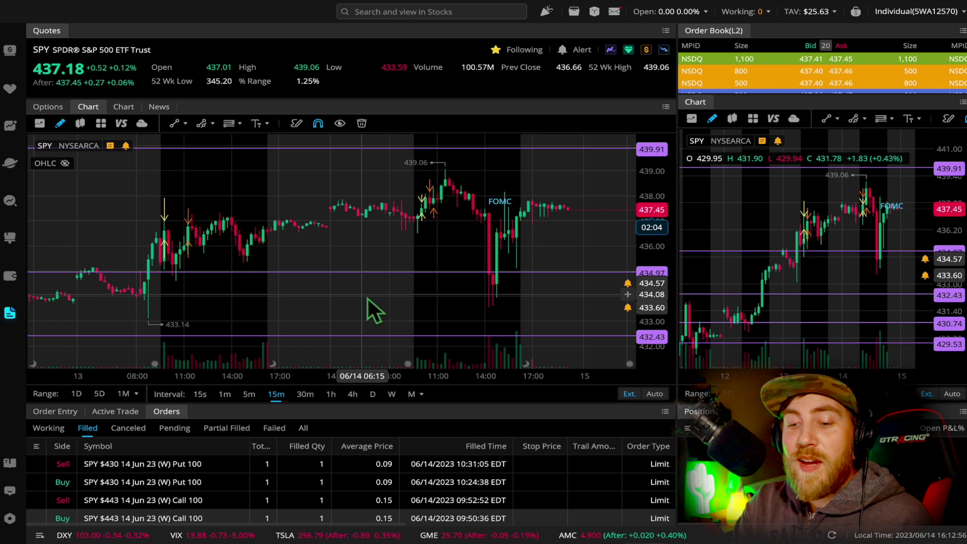
{"action": "left_click", "coordinate": [224, 395]}
- Frame the 1-minute SPY chart on the June 14 morning, 09:30 through about 11:30
{"action": "scroll", "coordinate": [323, 290], "scroll_direction": "up", "scroll_amount": 5}
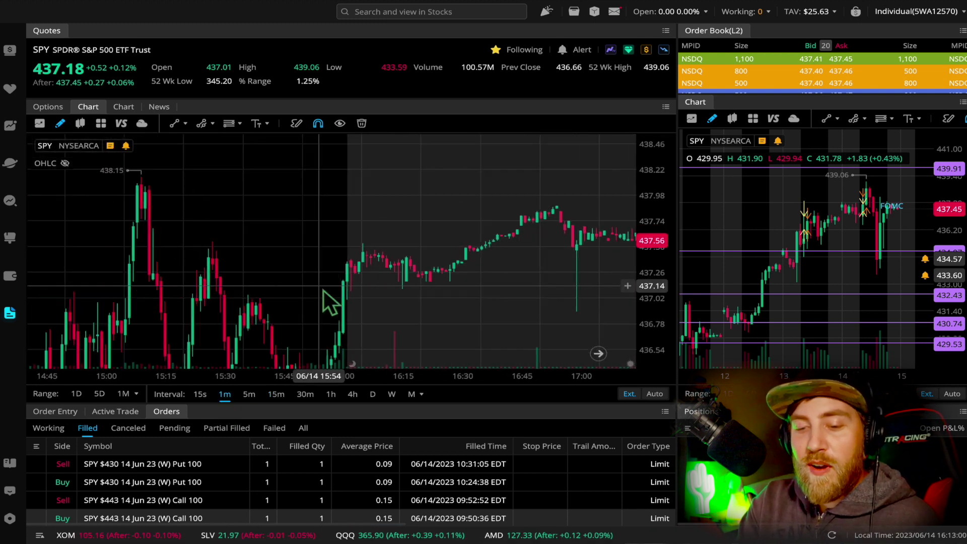
{"action": "scroll", "coordinate": [323, 290], "scroll_direction": "left", "scroll_amount": 10}
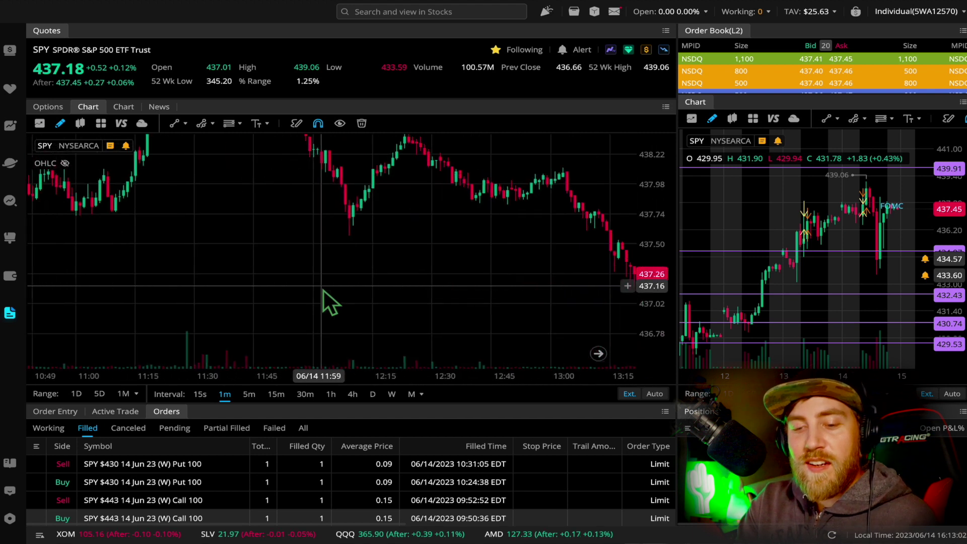
{"action": "scroll", "coordinate": [323, 290], "scroll_direction": "left", "scroll_amount": 8}
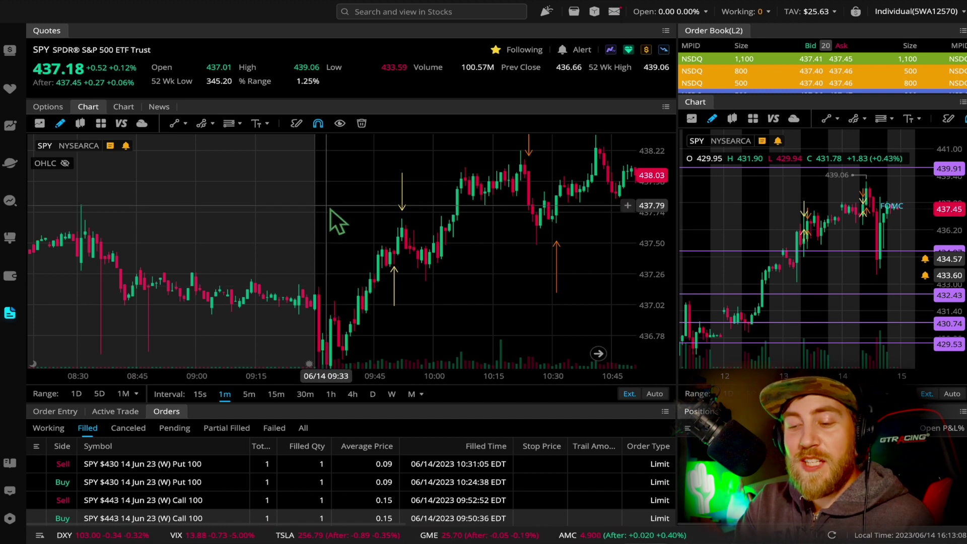
{"action": "left_click_drag", "start_coordinate": [331, 209], "coordinate": [282, 201]}
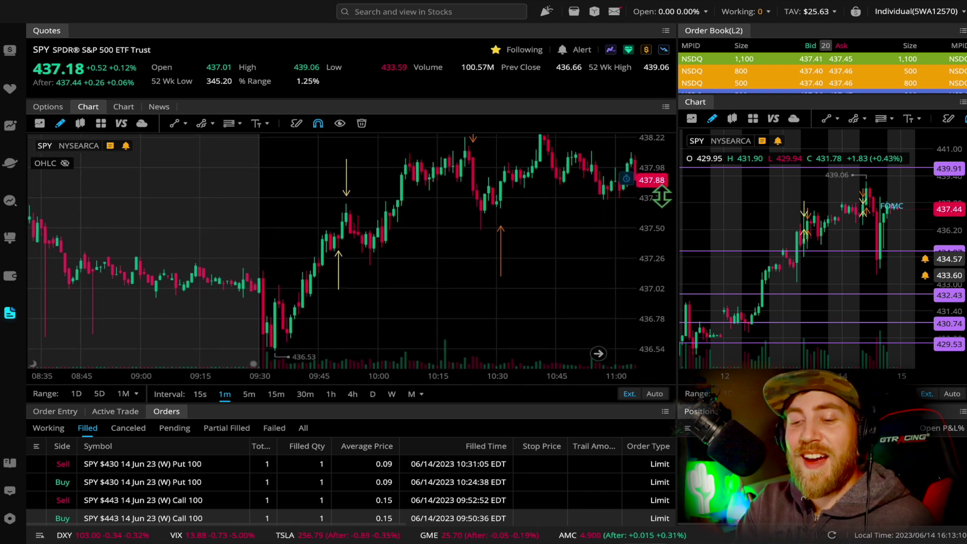
{"action": "left_click_drag", "start_coordinate": [660, 195], "coordinate": [661, 205]}
{"action": "scroll", "coordinate": [470, 271], "scroll_direction": "right", "scroll_amount": 1}
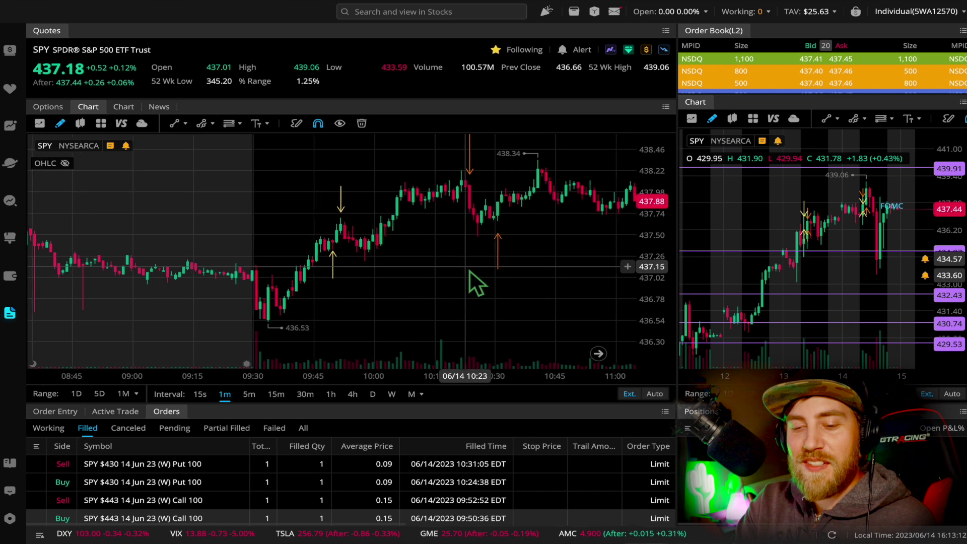
{"action": "scroll", "coordinate": [470, 271], "scroll_direction": "up", "scroll_amount": 1}
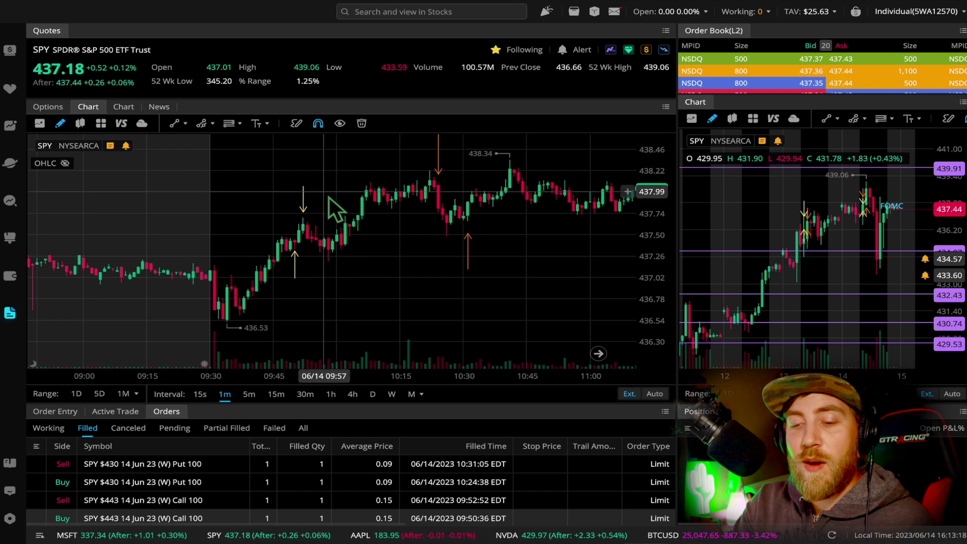
{"action": "left_click_drag", "start_coordinate": [328, 198], "coordinate": [268, 210]}
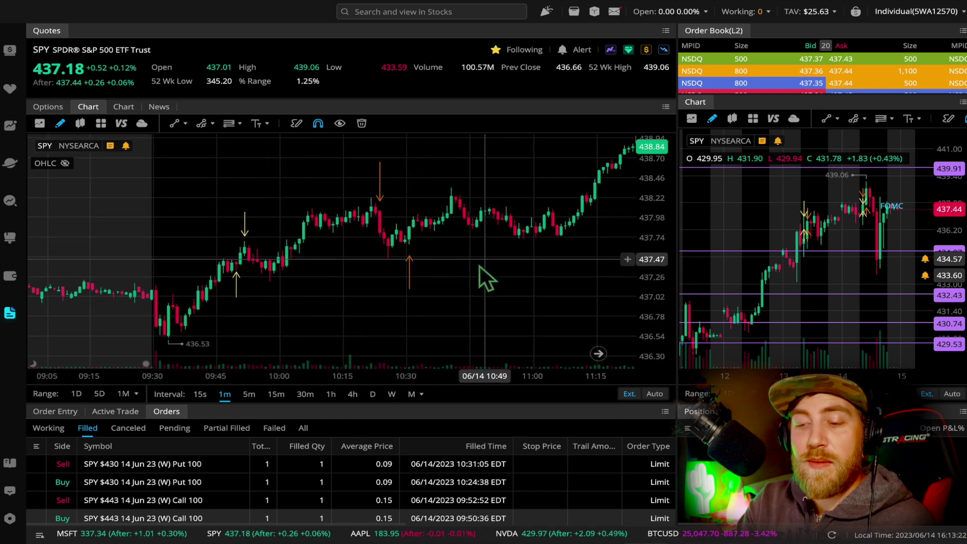
{"action": "left_click_drag", "start_coordinate": [480, 266], "coordinate": [409, 306]}
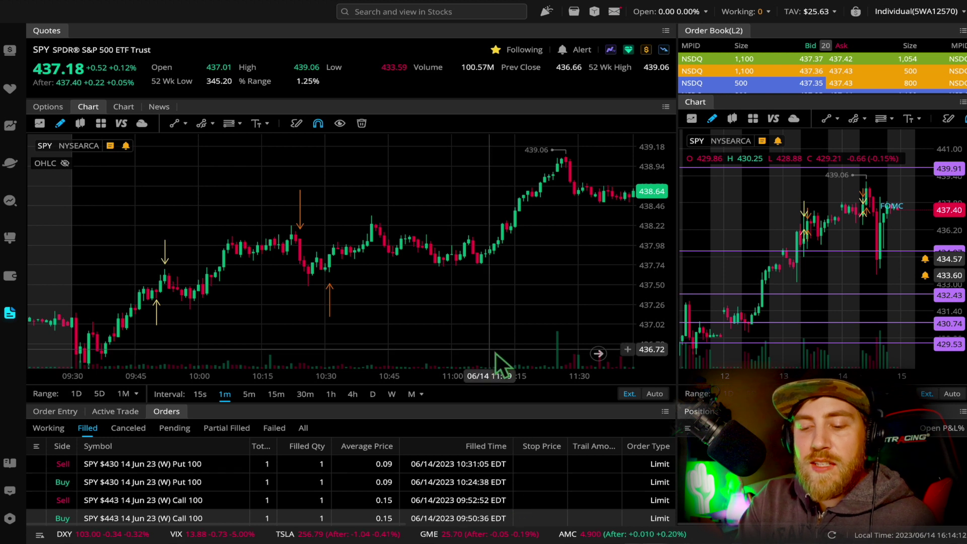
- Zoom into the 09:15 to late-morning 1-minute candles with a taller price scale, then show the SPY options chain
{"action": "scroll", "coordinate": [352, 282], "scroll_direction": "up", "scroll_amount": 2}
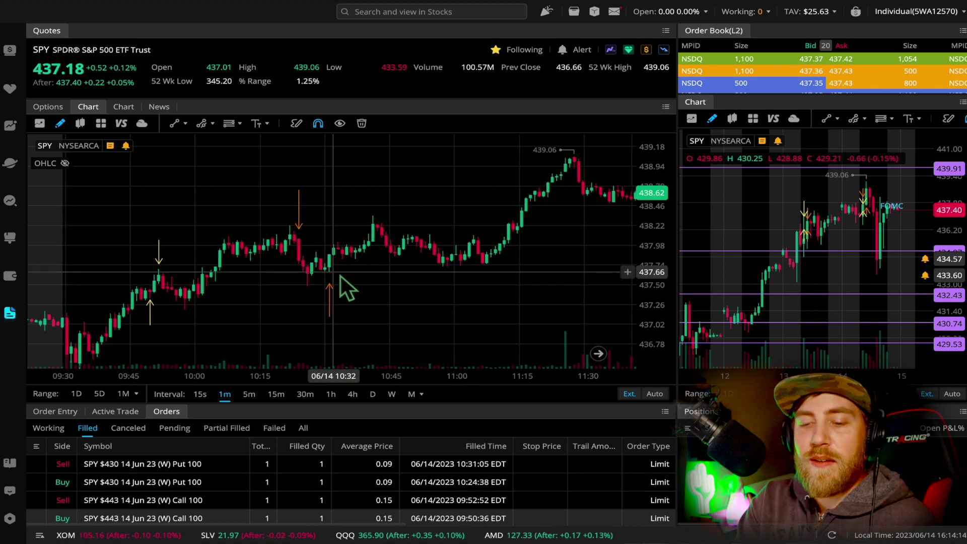
{"action": "left_click_drag", "start_coordinate": [382, 302], "coordinate": [486, 285]}
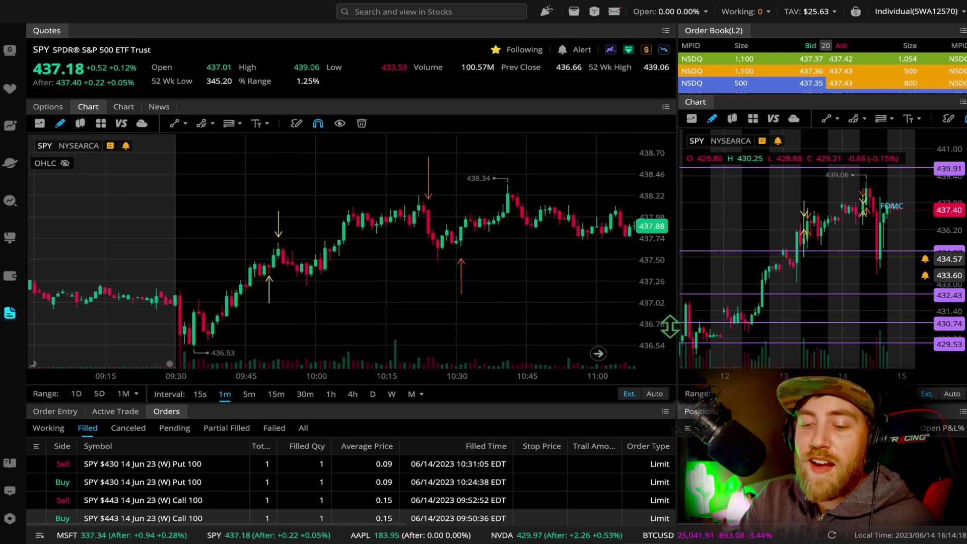
{"action": "left_click_drag", "start_coordinate": [671, 324], "coordinate": [676, 298]}
{"action": "left_click_drag", "start_coordinate": [537, 261], "coordinate": [502, 291]}
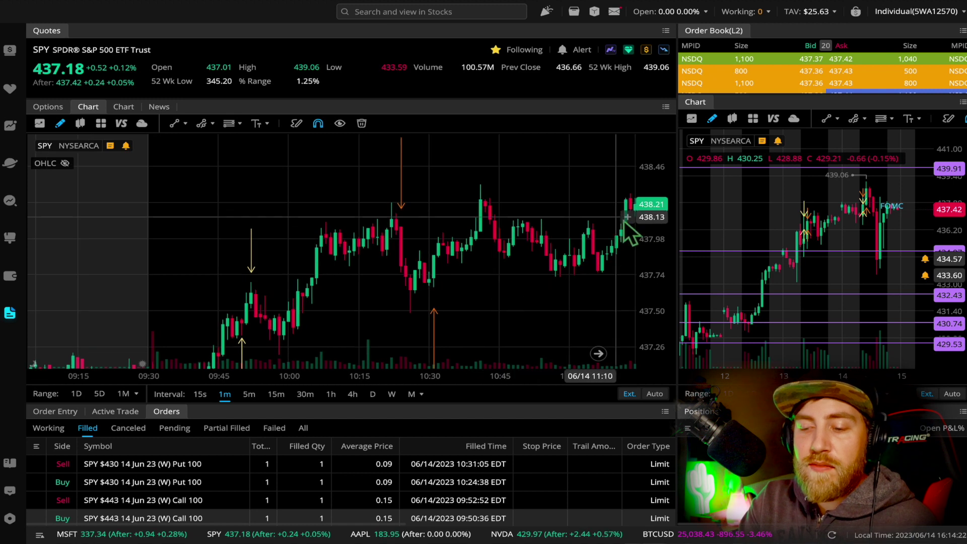
{"action": "left_click_drag", "start_coordinate": [665, 231], "coordinate": [663, 247]}
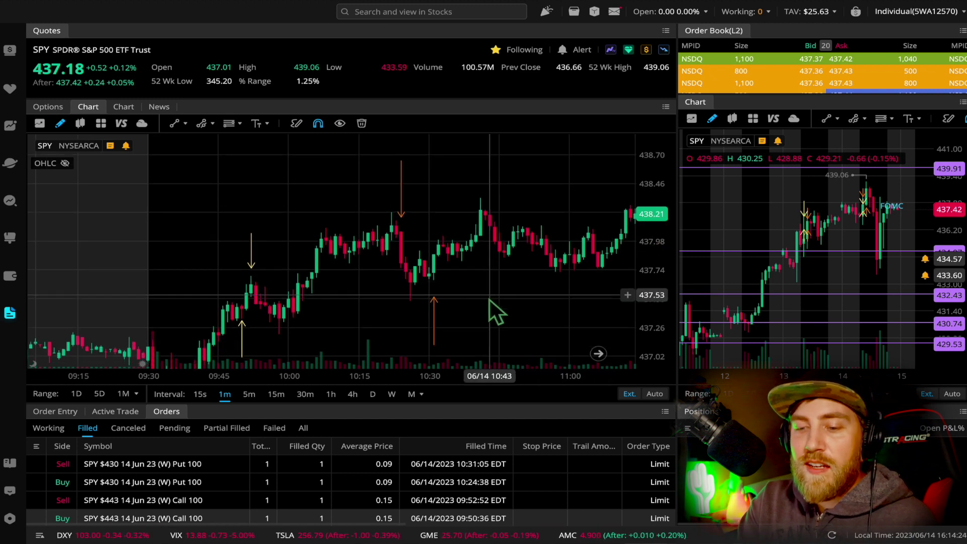
{"action": "scroll", "coordinate": [487, 300], "scroll_direction": "up", "scroll_amount": 1}
{"action": "scroll", "coordinate": [471, 287], "scroll_direction": "up", "scroll_amount": 1}
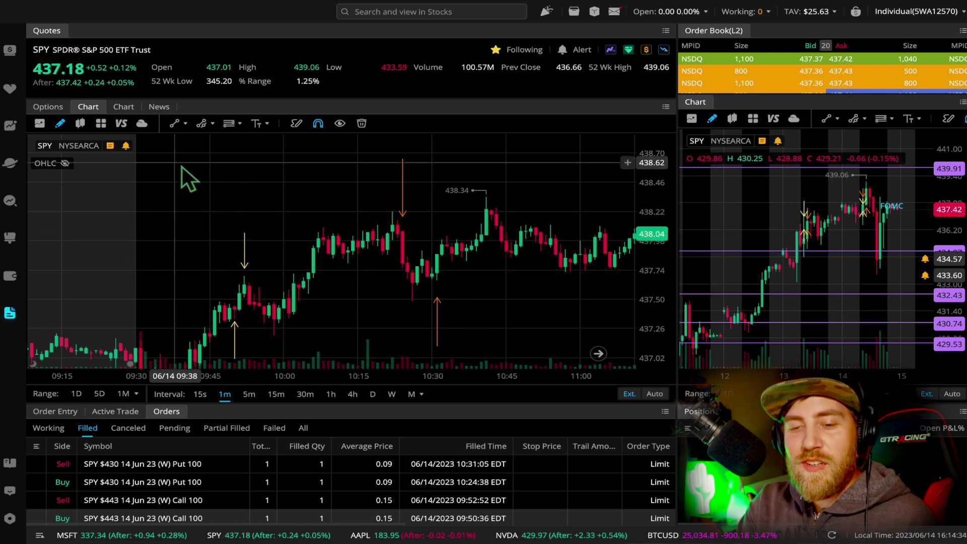
{"action": "left_click", "coordinate": [48, 107]}
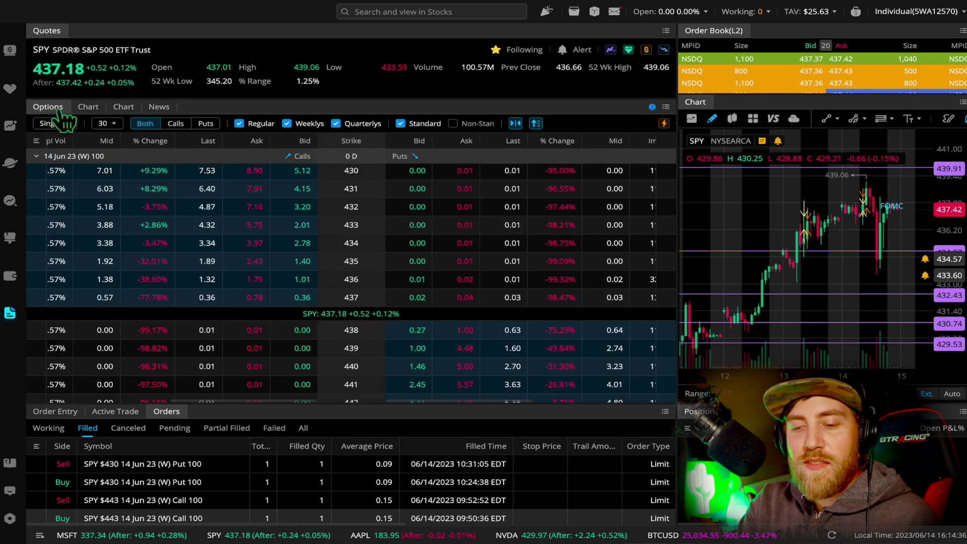
- Open the SPY $437 14 Jun 23 put and zoom in on its price chart
{"action": "left_click", "coordinate": [578, 297]}
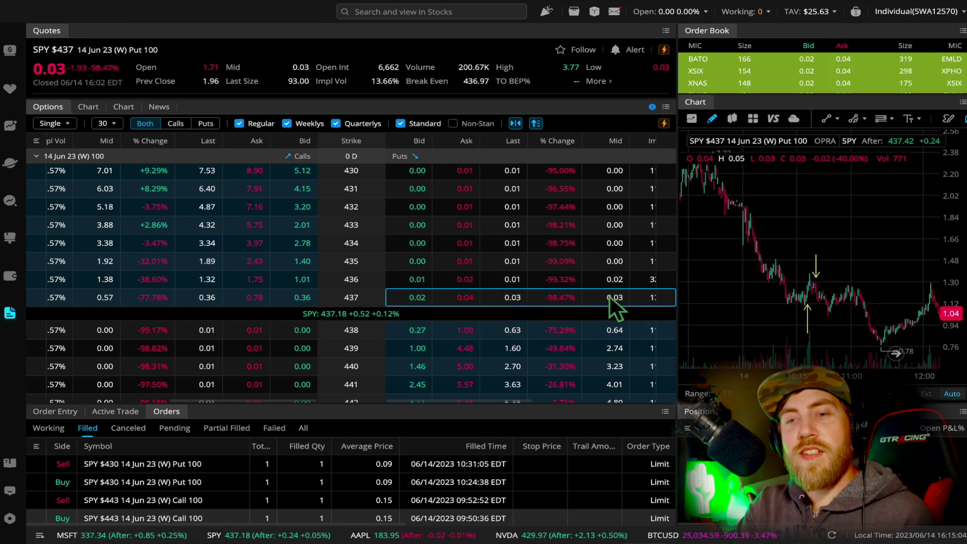
{"action": "scroll", "coordinate": [849, 286], "scroll_direction": "up", "scroll_amount": 3}
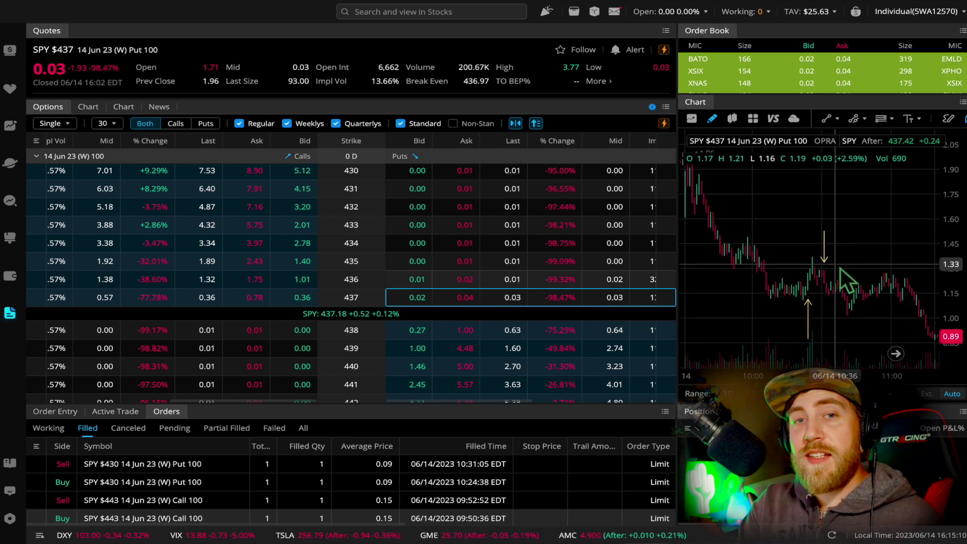
{"action": "scroll", "coordinate": [841, 268], "scroll_direction": "up", "scroll_amount": 3}
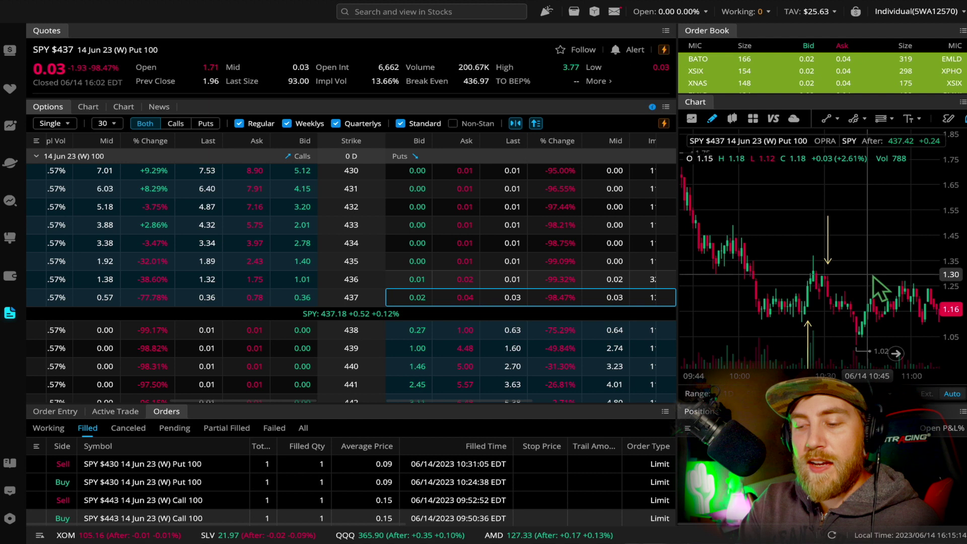
{"action": "scroll", "coordinate": [852, 280], "scroll_direction": "up", "scroll_amount": 3}
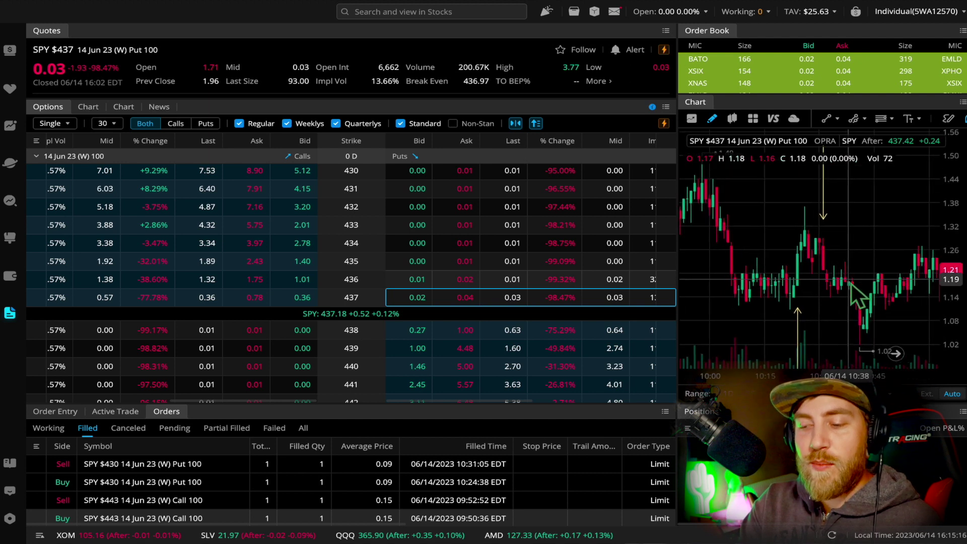
{"action": "left_click_drag", "start_coordinate": [958, 215], "coordinate": [960, 224]}
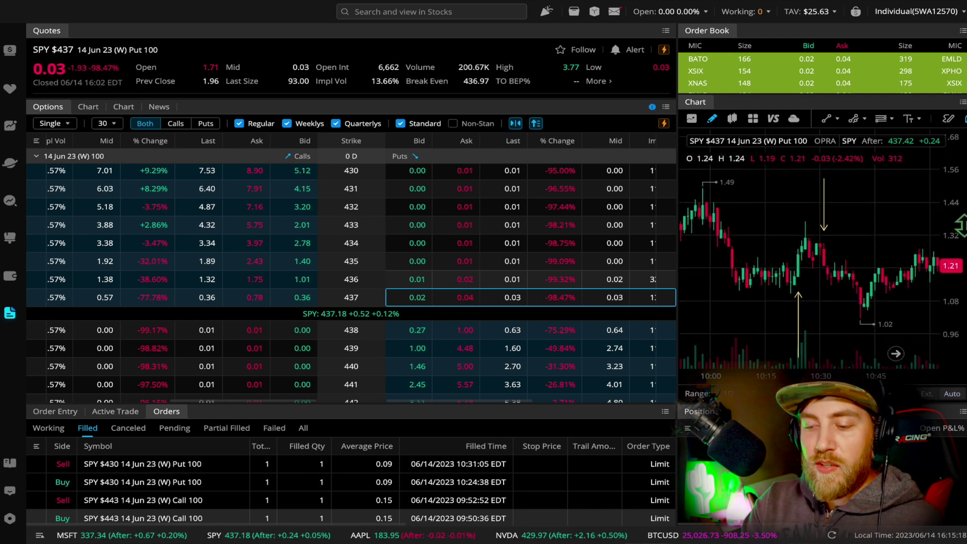
{"action": "scroll", "coordinate": [854, 264], "scroll_direction": "up", "scroll_amount": 2}
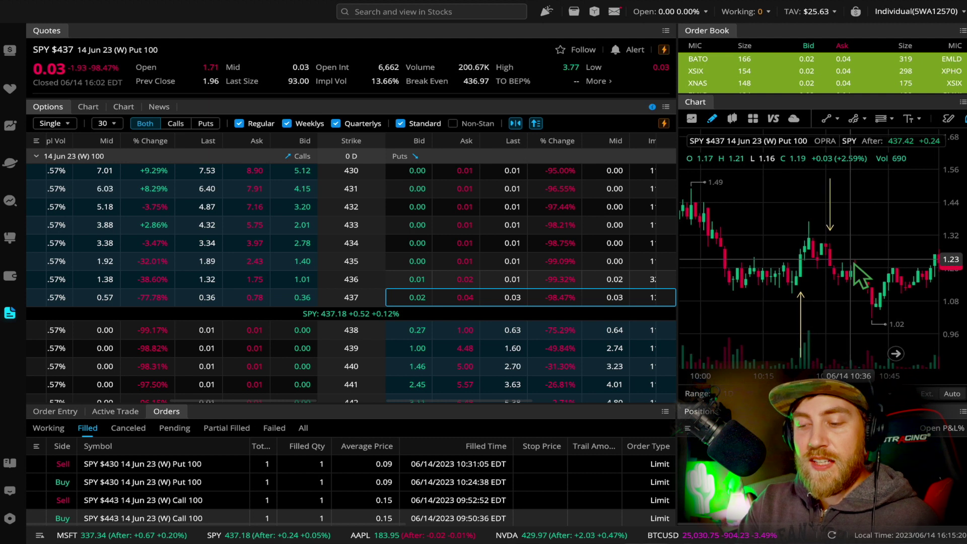
{"action": "scroll", "coordinate": [855, 264], "scroll_direction": "up", "scroll_amount": 2}
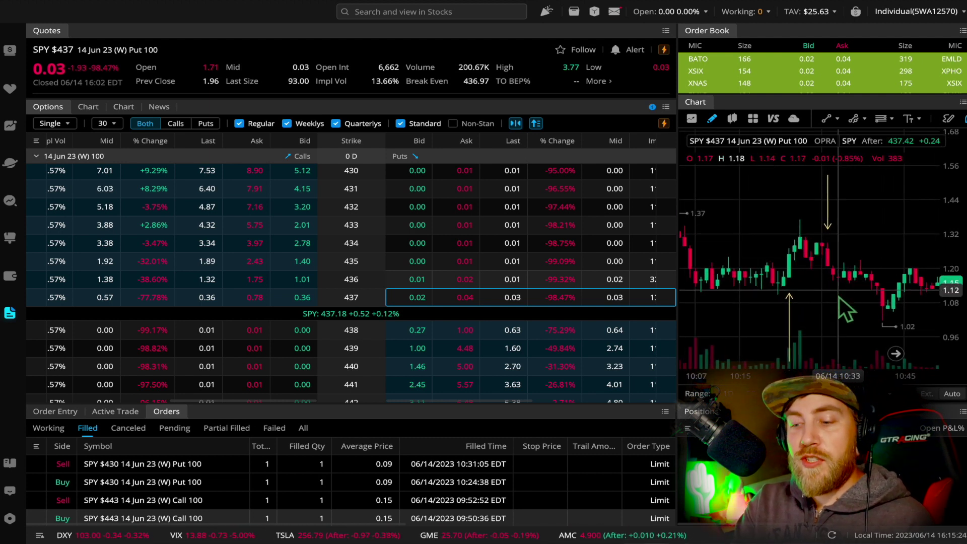
- Frame the put's 10:30 move, select its yellow trade marker, then open the Account P&L page
{"action": "left_click_drag", "start_coordinate": [826, 304], "coordinate": [820, 283]}
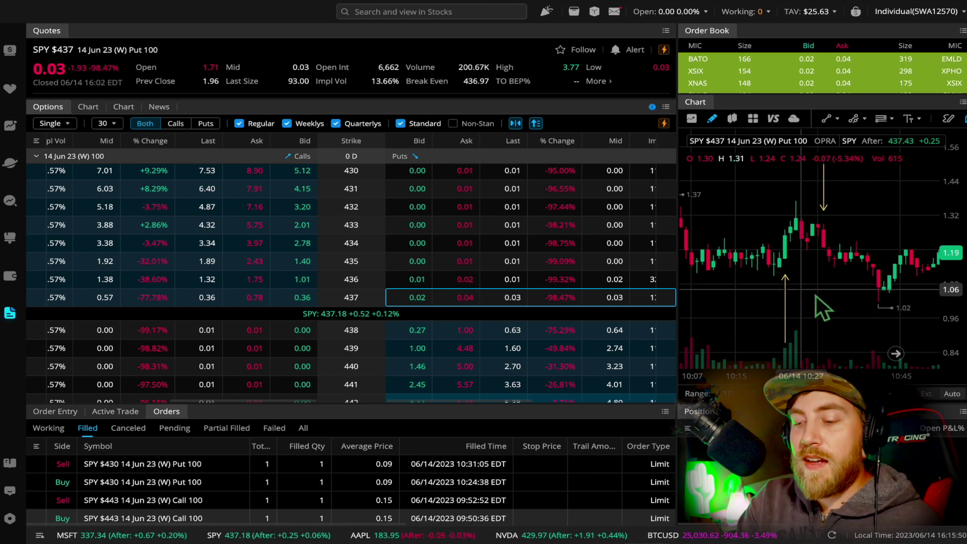
{"action": "left_click", "coordinate": [786, 277]}
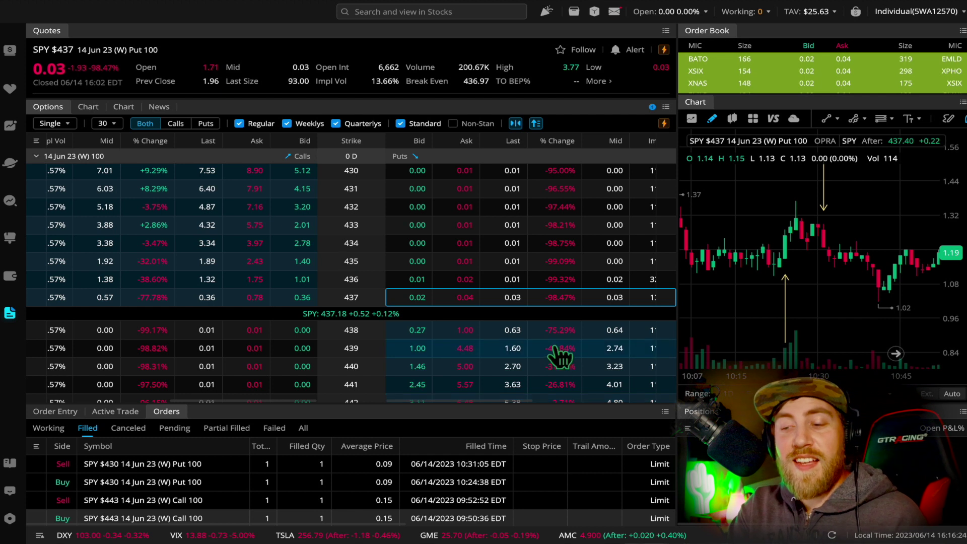
{"action": "left_click", "coordinate": [10, 276]}
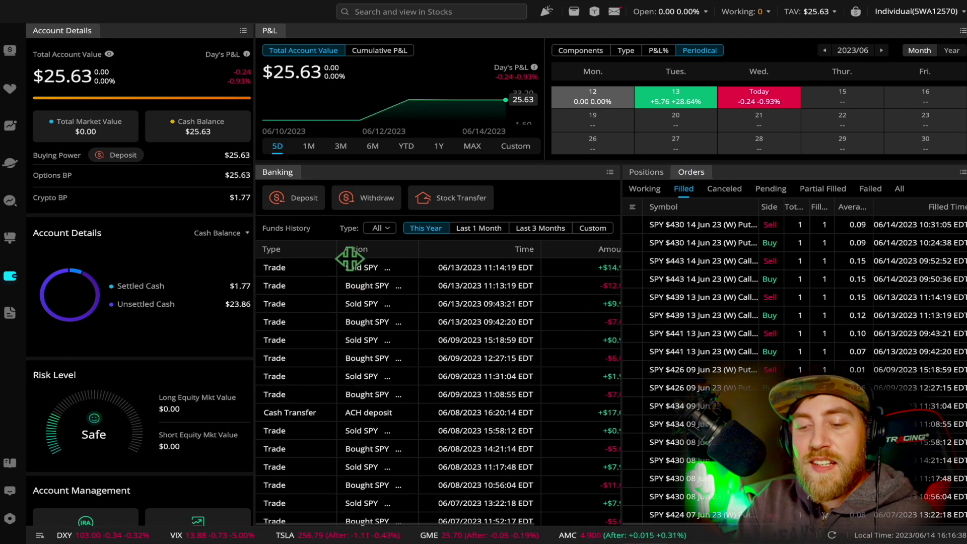
{"action": "left_click_drag", "start_coordinate": [350, 258], "coordinate": [323, 258]}
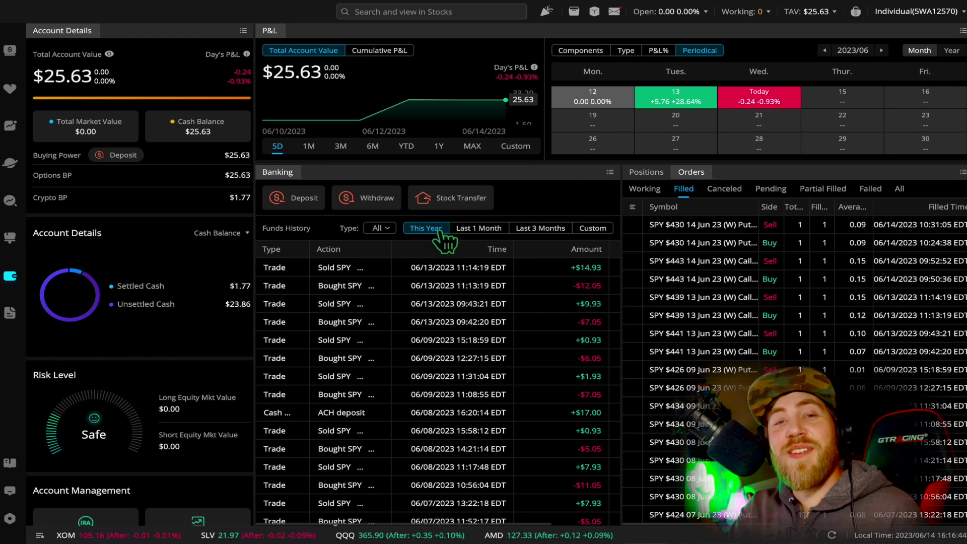
{"action": "left_click", "coordinate": [10, 313]}
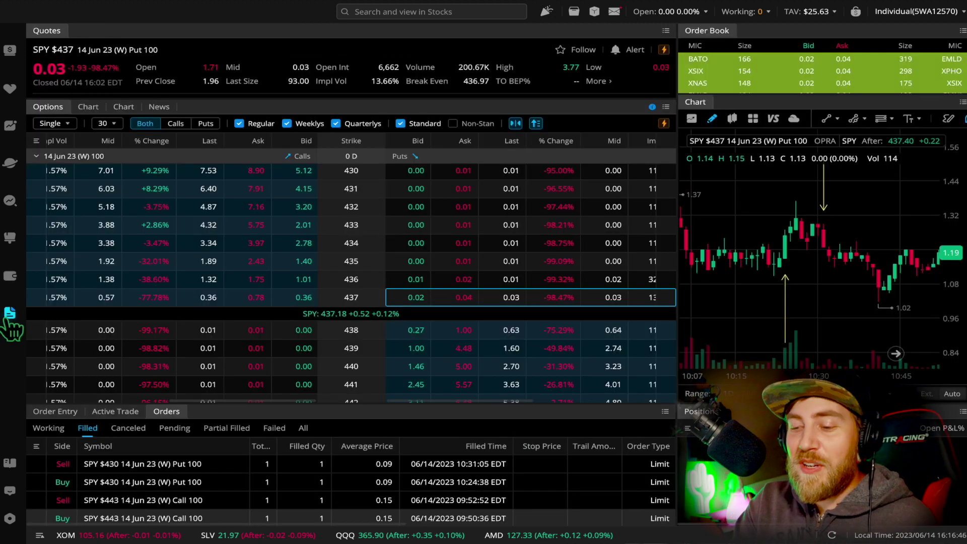
{"action": "scroll", "coordinate": [884, 292], "scroll_direction": "up", "scroll_amount": 1}
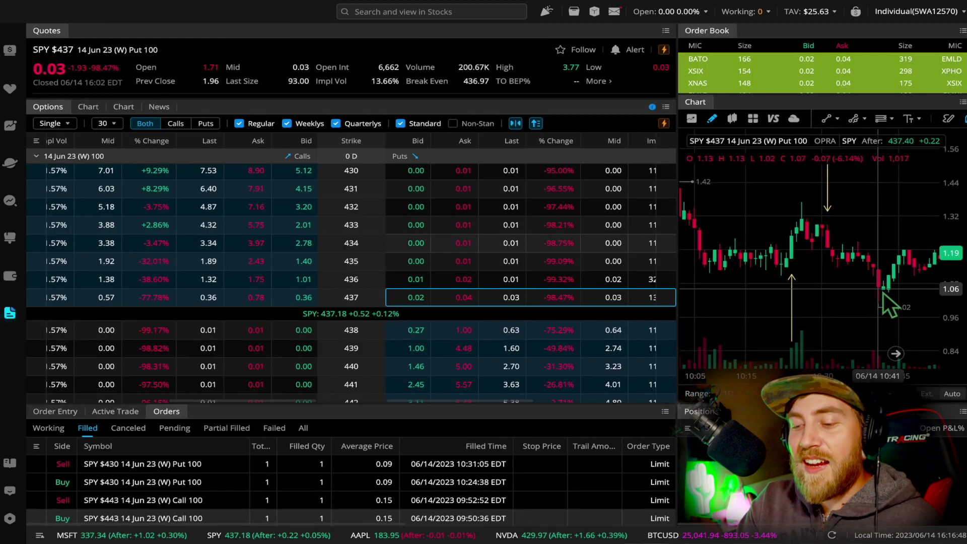